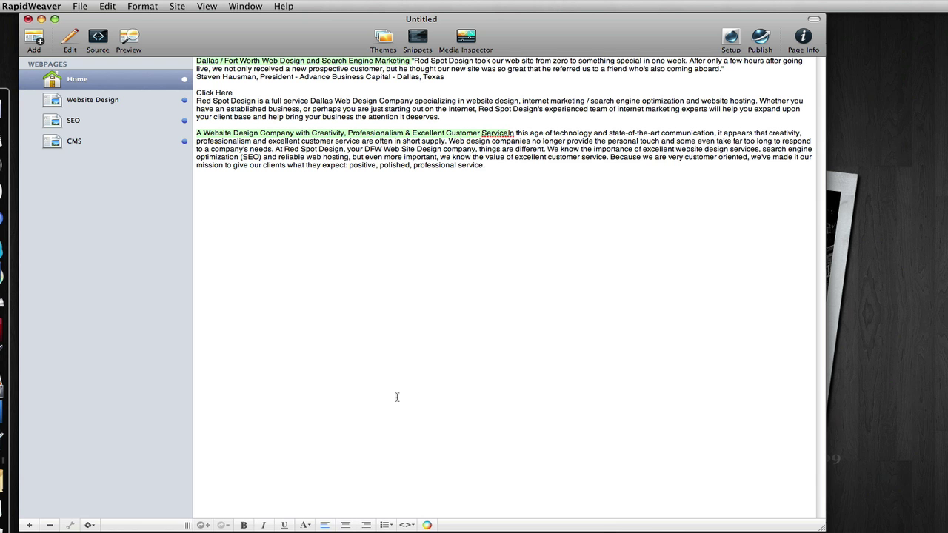
- Switch from RapidWeaver to Safari showing the redspotdesign.com homepage
key(super+Tab)
key(super+Tab)
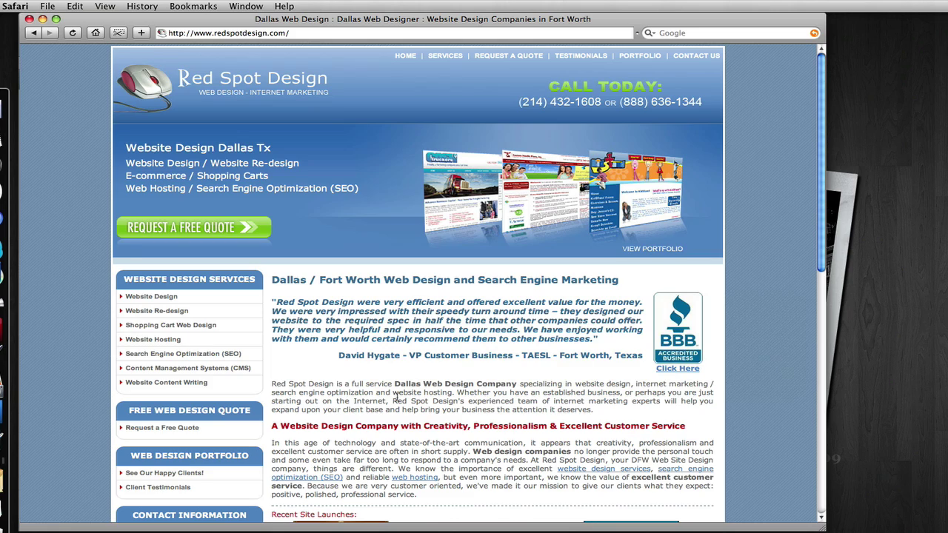
- Scroll through the Red Spot Design homepage's linked body text, then return to RapidWeaver
scroll(708, 337, down, 3)
scroll(707, 337, down, 4)
scroll(711, 336, down, 1)
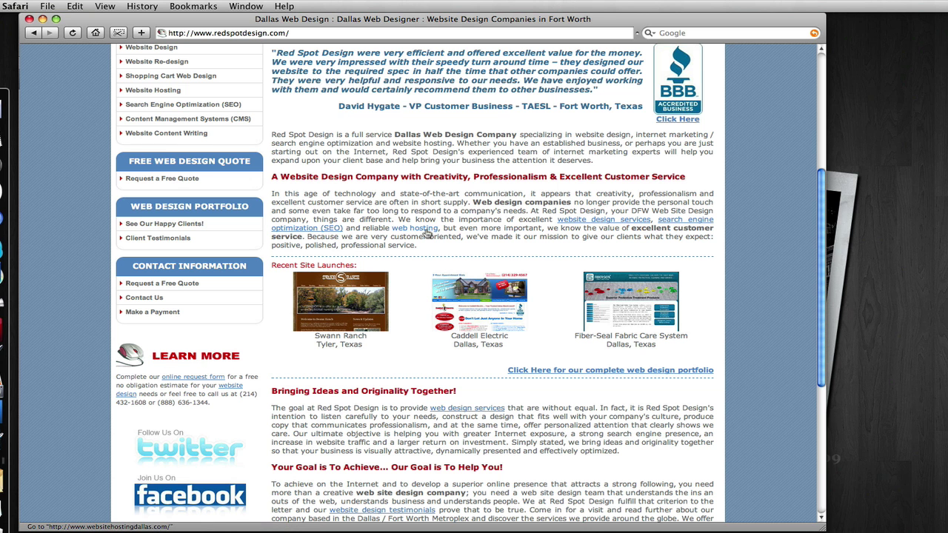
scroll(417, 289, down, 5)
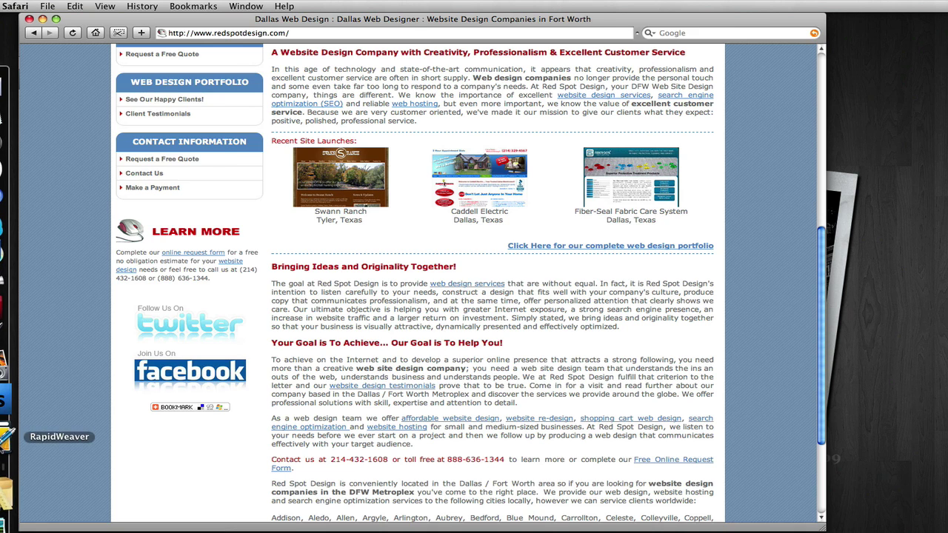
click(8, 438)
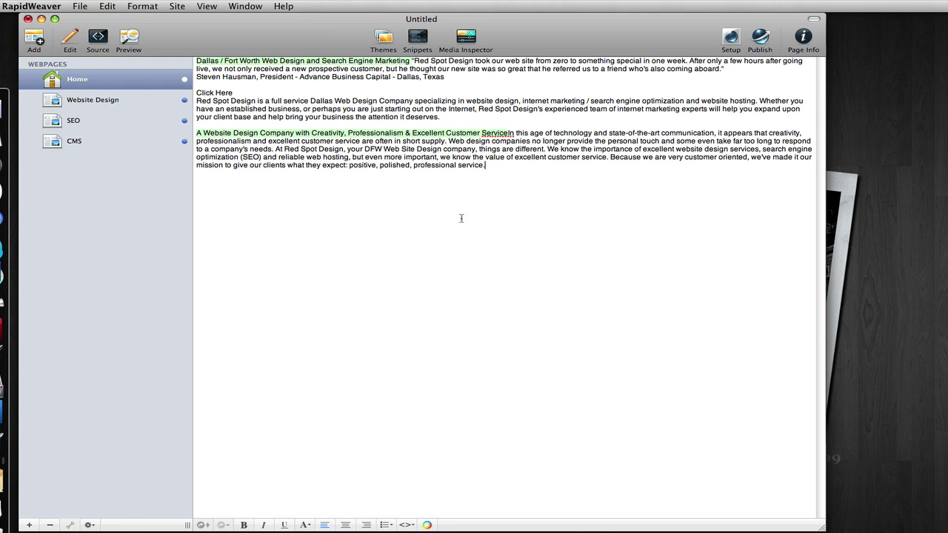
- Link the phrase 'website design' to the Website Design page
drag(467, 101, 521, 101)
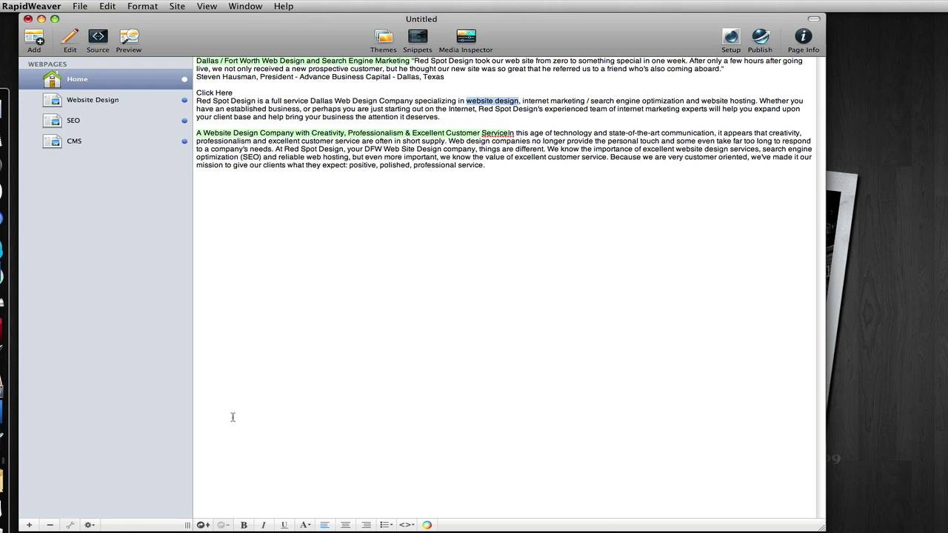
click(203, 525)
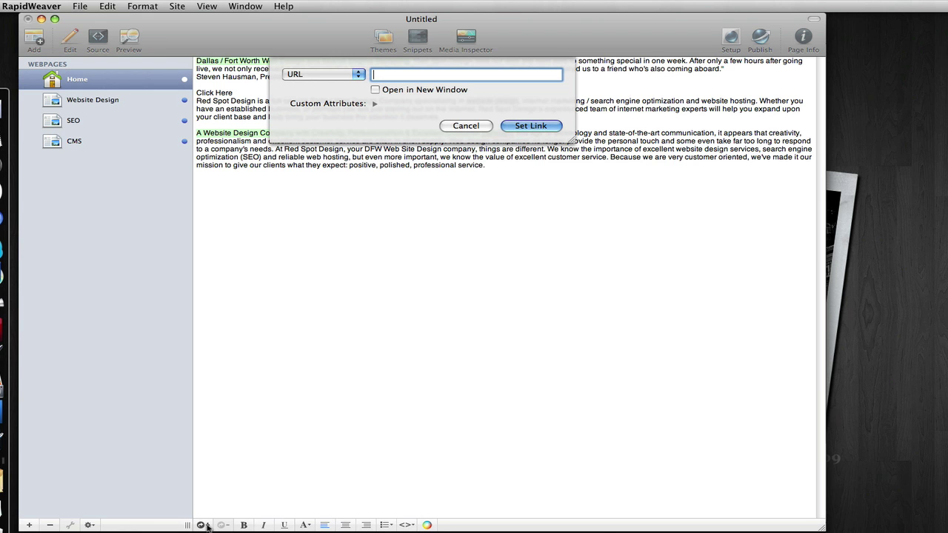
click(347, 79)
mouse_move(344, 91)
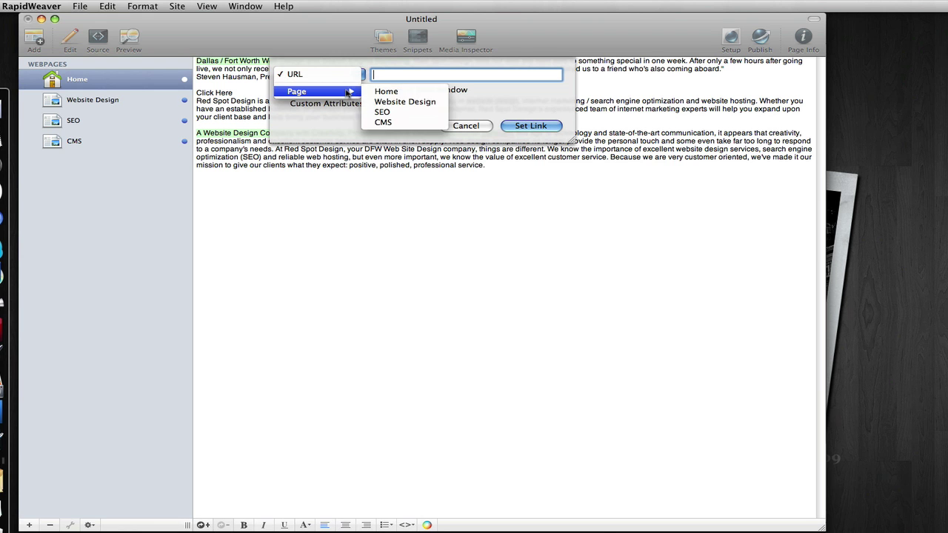
click(400, 100)
click(532, 126)
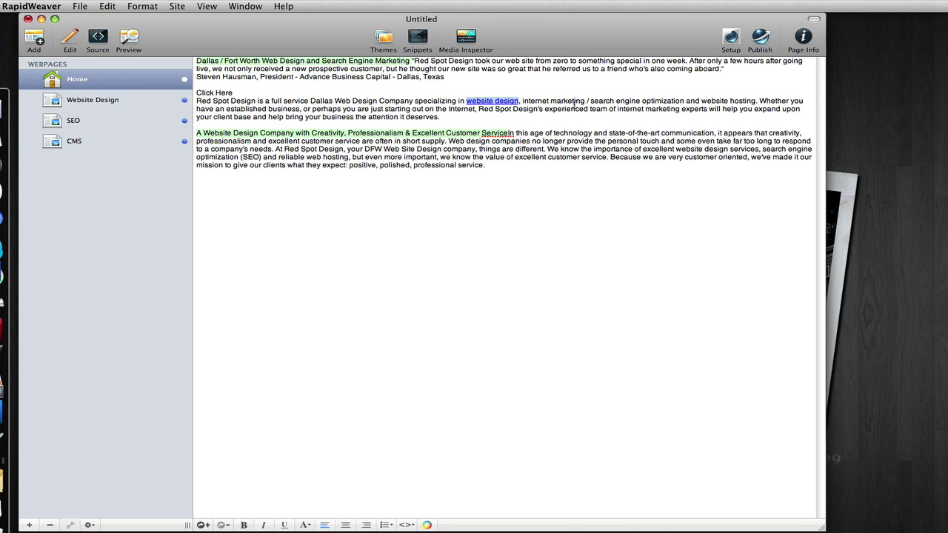
- Link the phrase 'search engine optimization' to the SEO page
drag(591, 100, 685, 100)
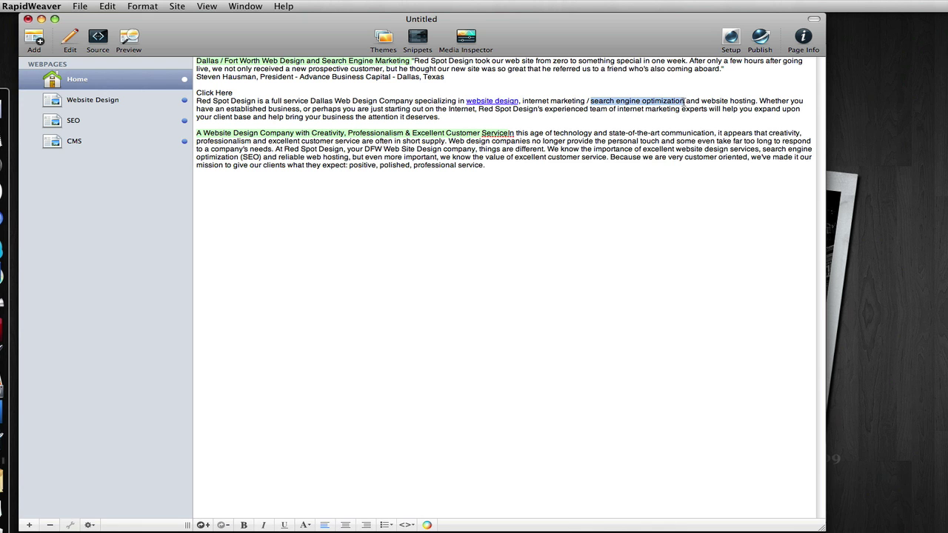
click(204, 525)
click(343, 73)
mouse_move(311, 91)
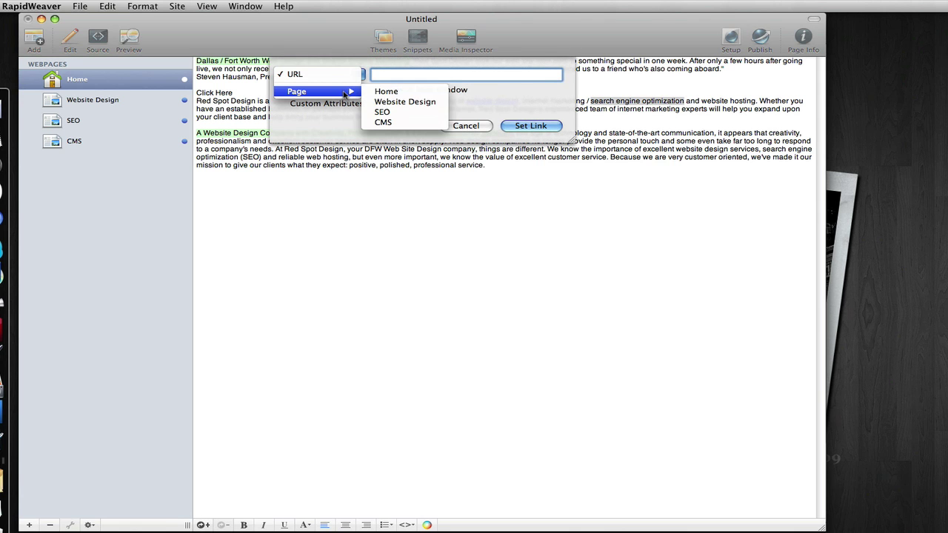
click(406, 112)
click(530, 126)
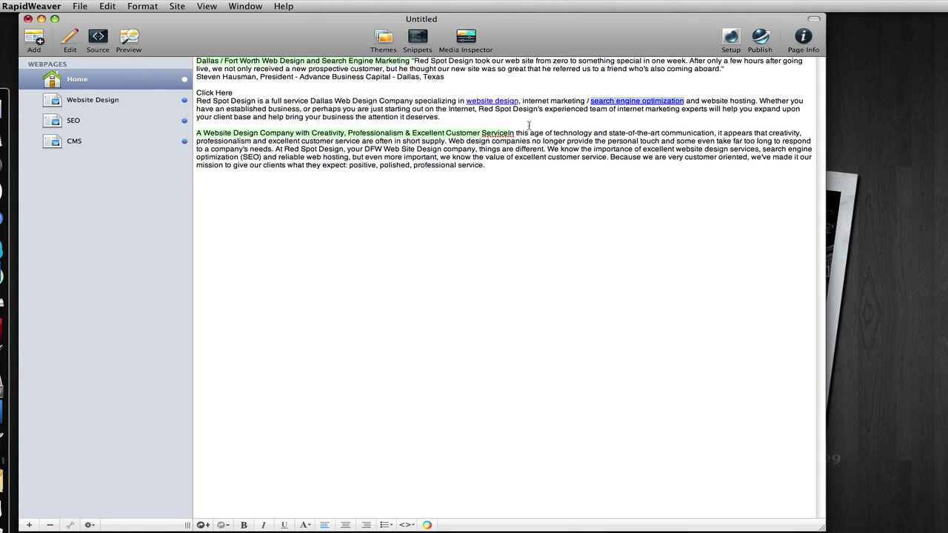
click(537, 210)
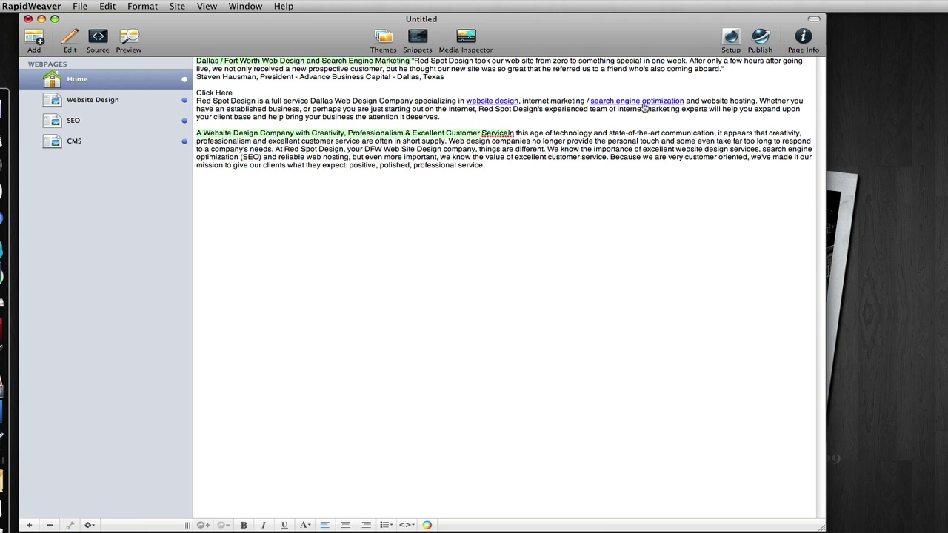
- Preview the Home page with its new links, then go back to Safari
click(130, 41)
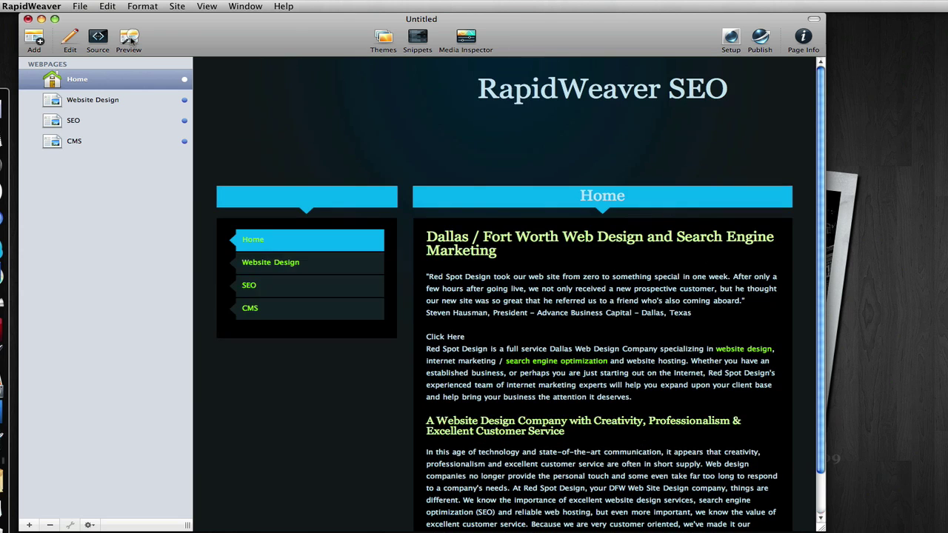
scroll(340, 311, down, 1)
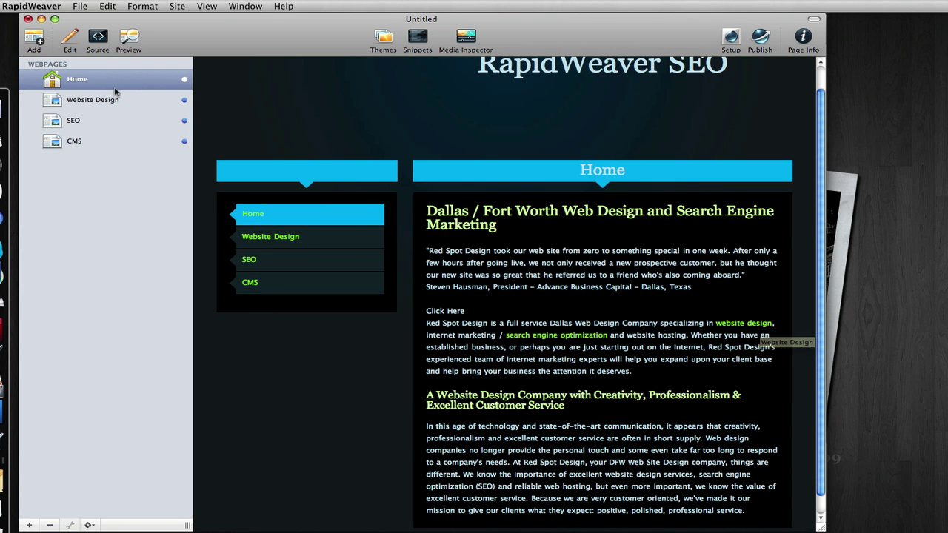
click(71, 41)
click(8, 162)
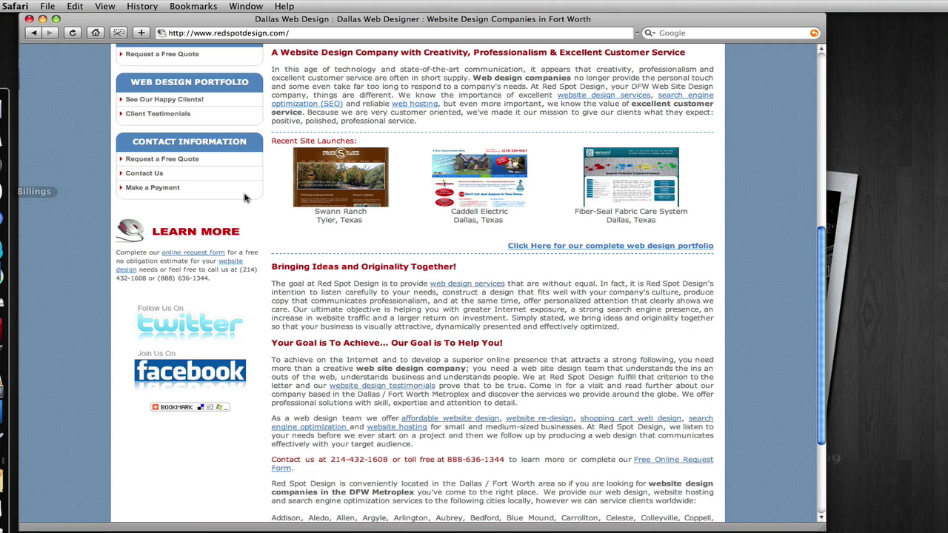
- In a new tab, search Wikipedia for 'seo' and open the Search engine optimization article
key(super+t)
text(wikipedia.org/)
key(Return)
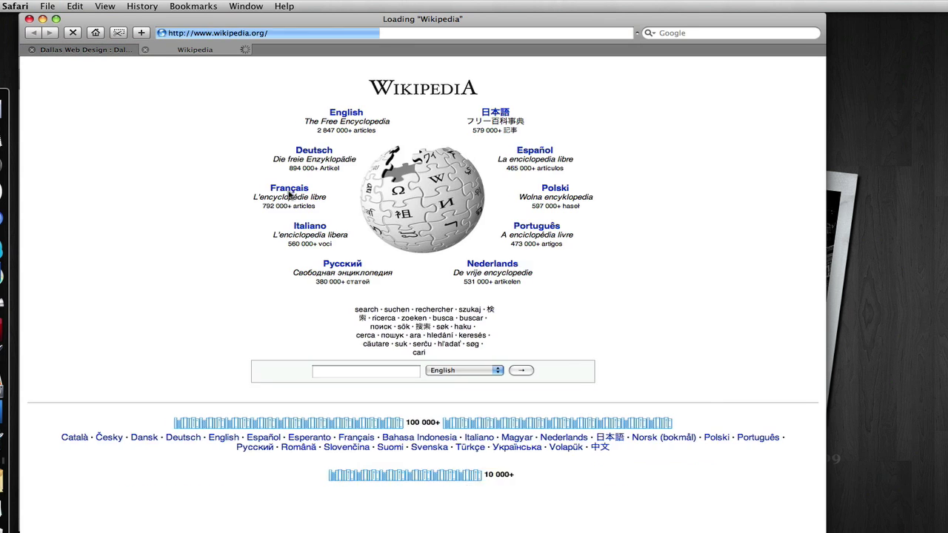
text(seo)
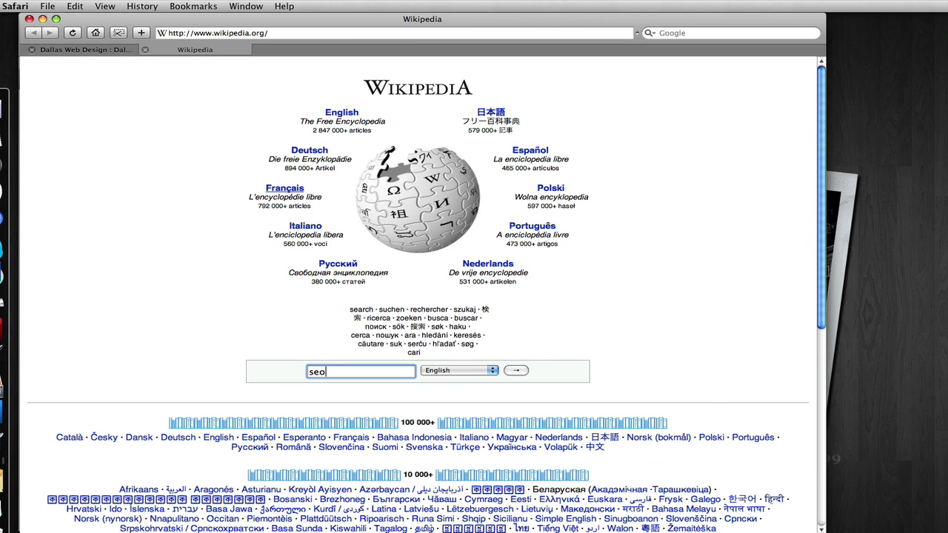
key(Return)
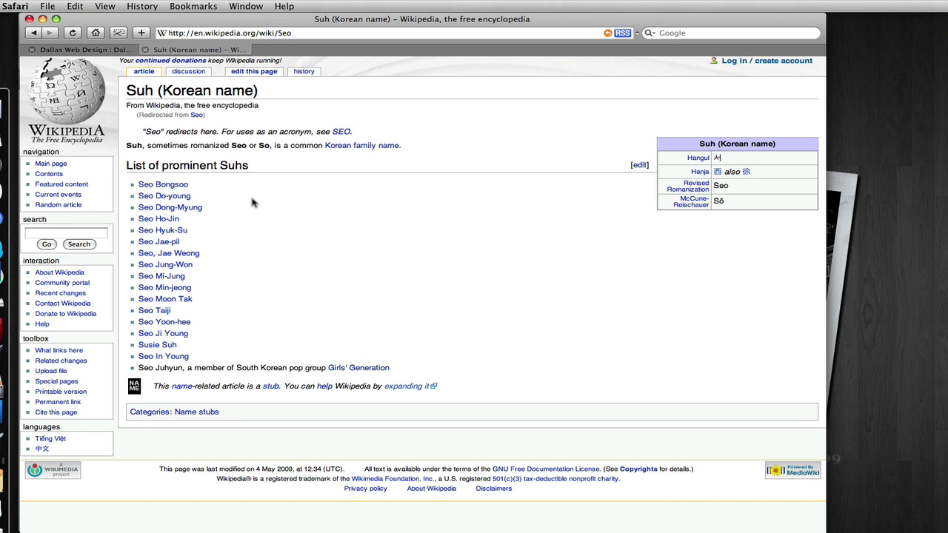
click(342, 132)
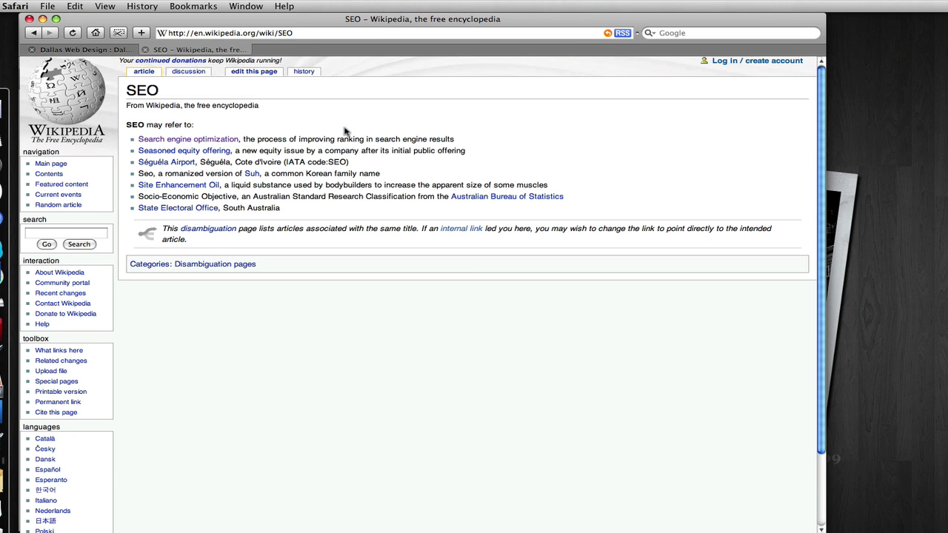
click(215, 140)
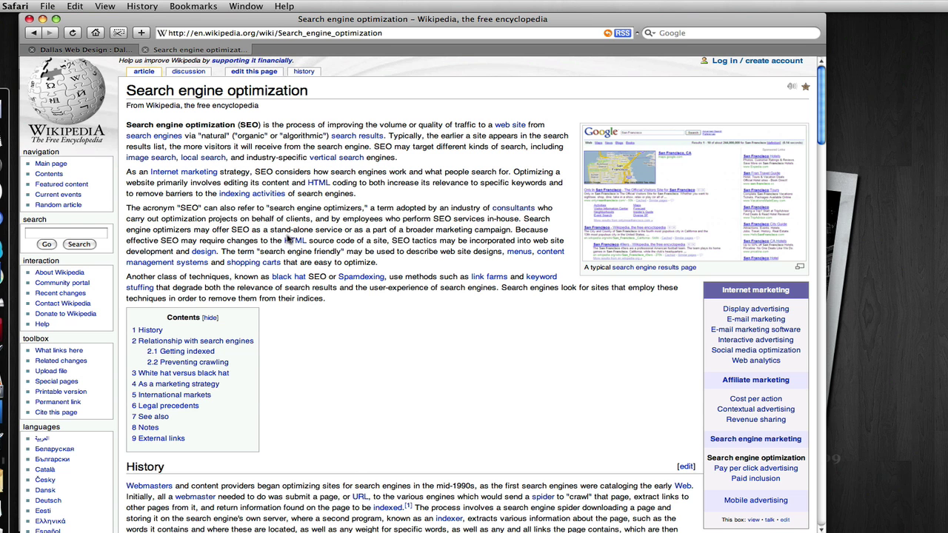
- Read down the article, then place the cursor after the Home page's last paragraph in RapidWeaver
scroll(294, 278, down, 3)
scroll(295, 278, down, 5)
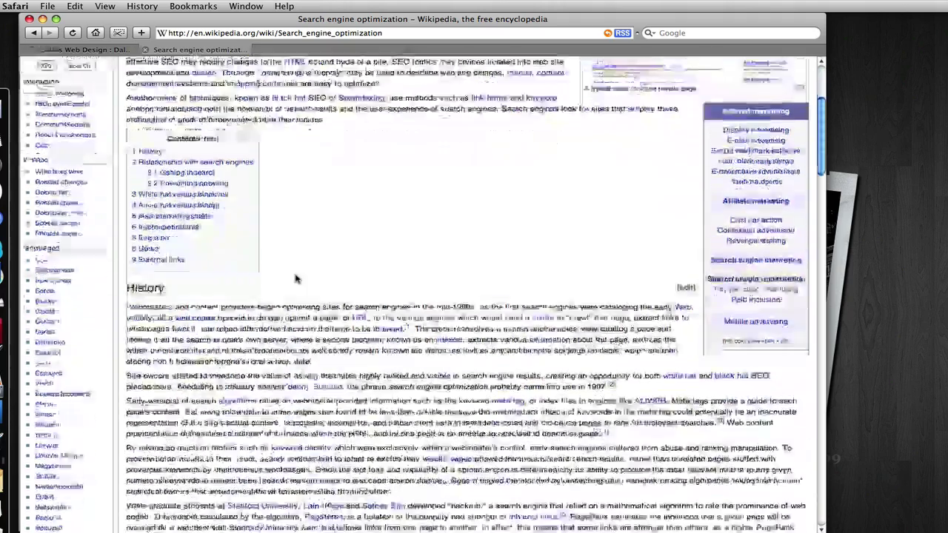
scroll(295, 277, down, 7)
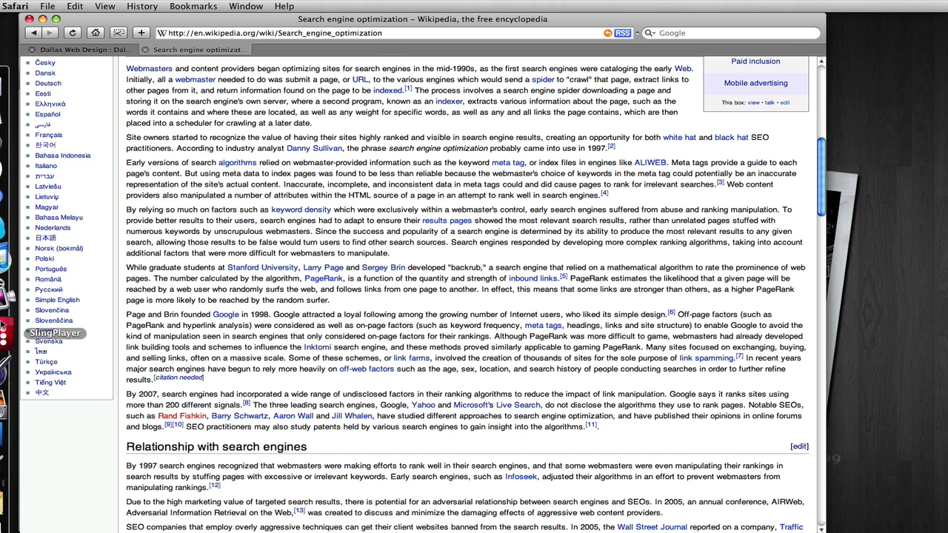
click(8, 442)
click(498, 197)
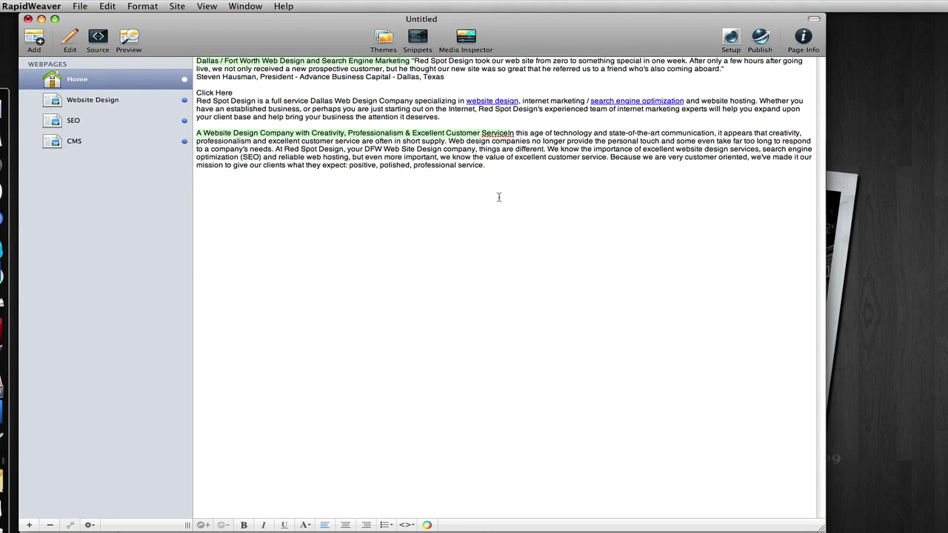
- Add a 'Clikk here' line and link 'website design services' to the Website Design page
key(Return)
key(Return)
text(C)
text(lik)
text(k here)
drag(676, 148, 757, 148)
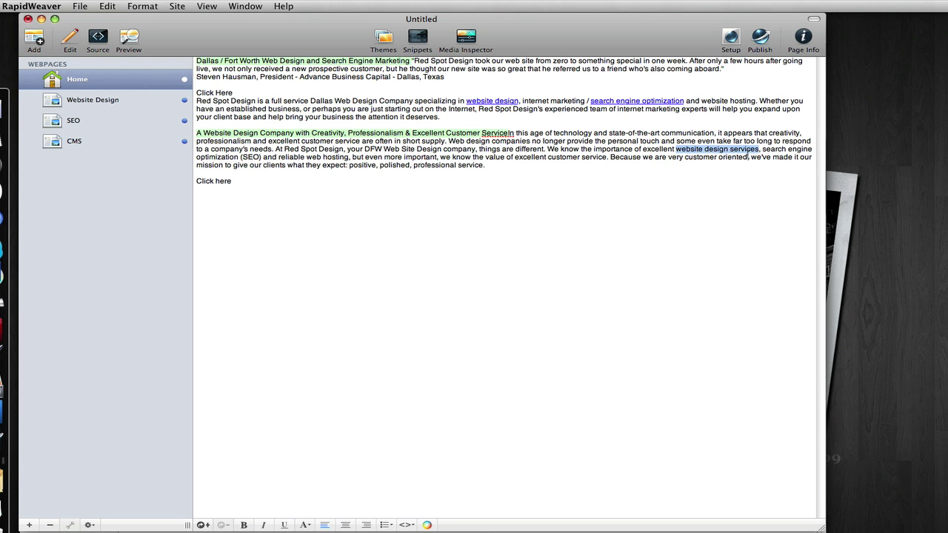
click(204, 525)
click(352, 76)
mouse_move(348, 90)
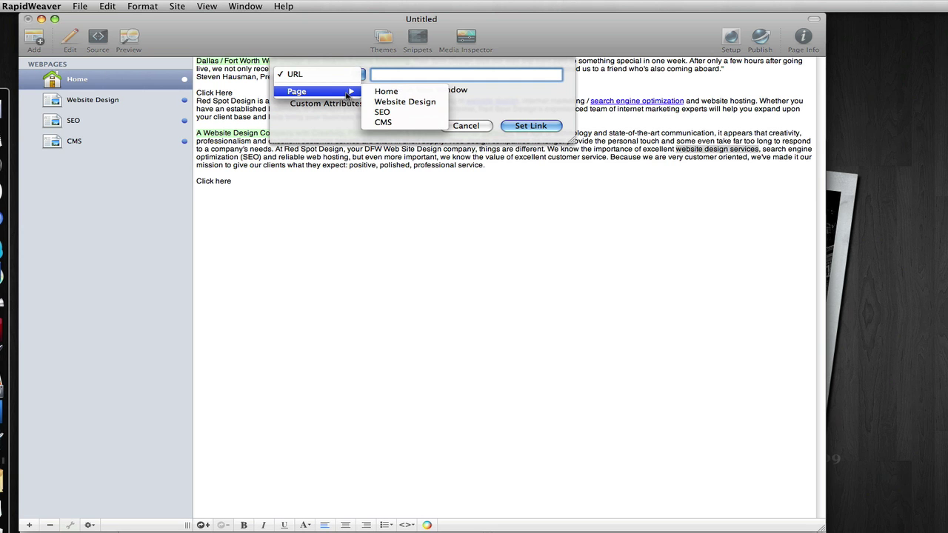
click(407, 100)
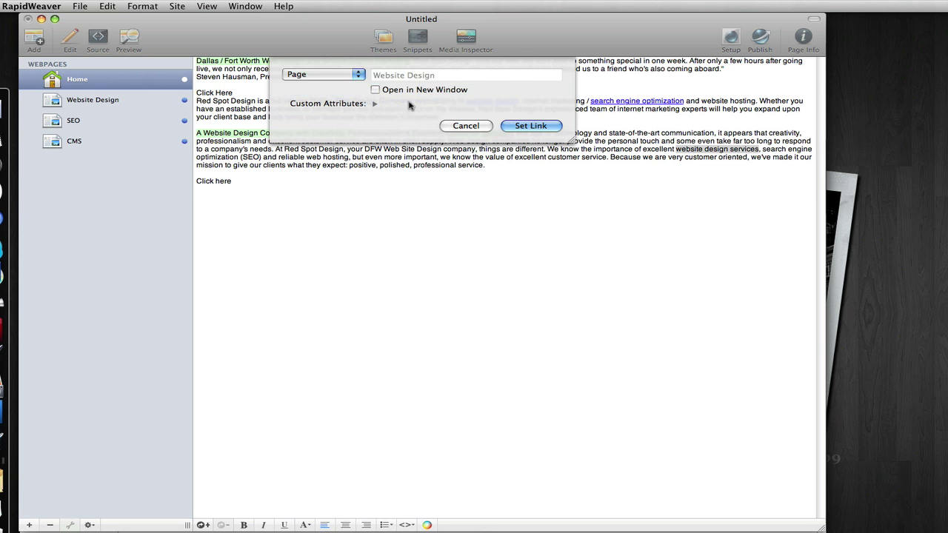
click(531, 126)
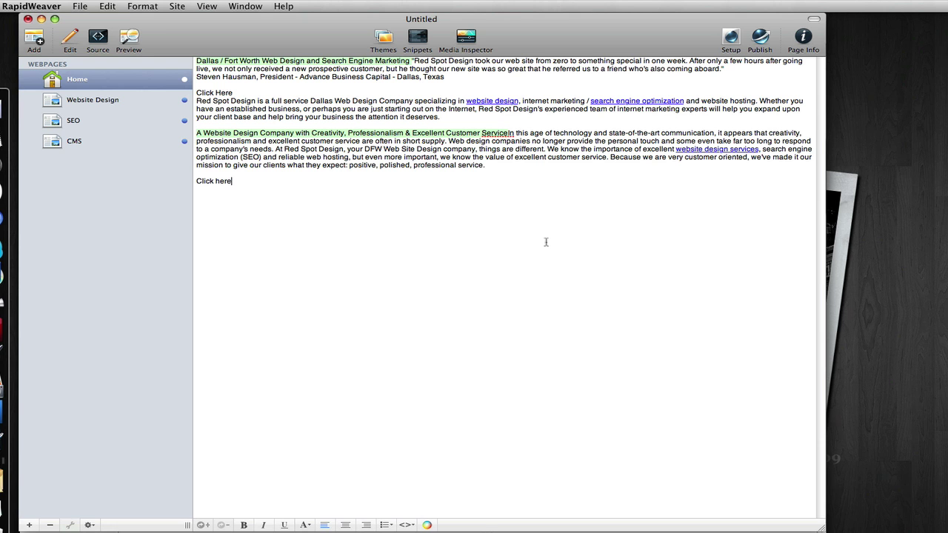
click(129, 39)
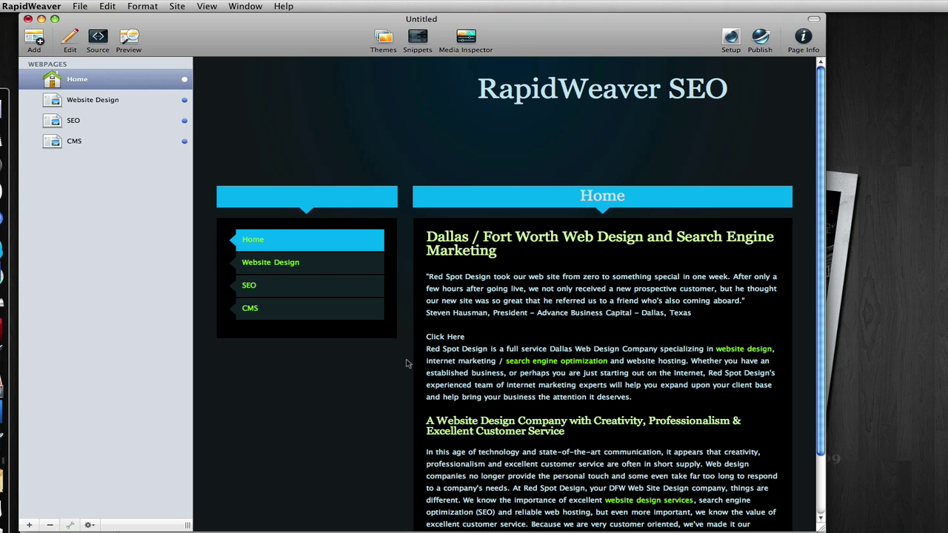
scroll(408, 363, down, 3)
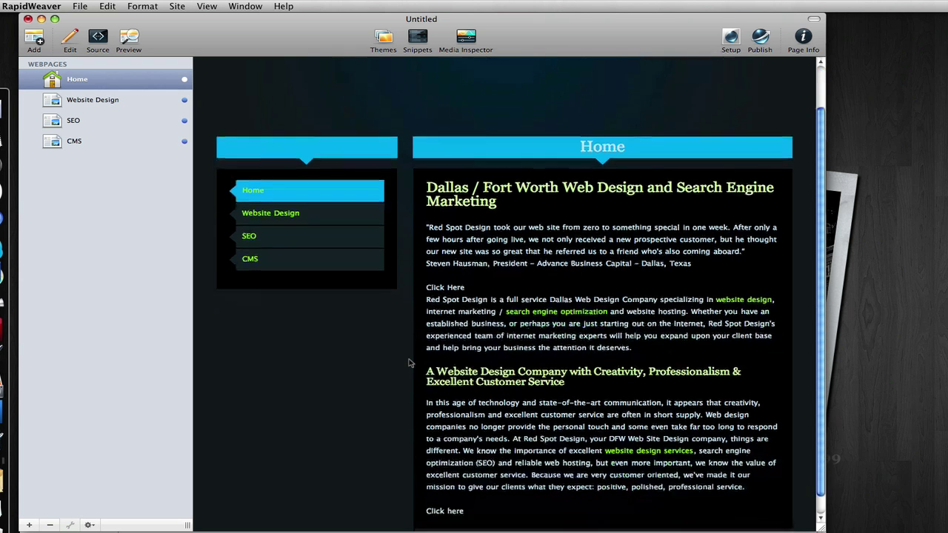
scroll(408, 363, up, 2)
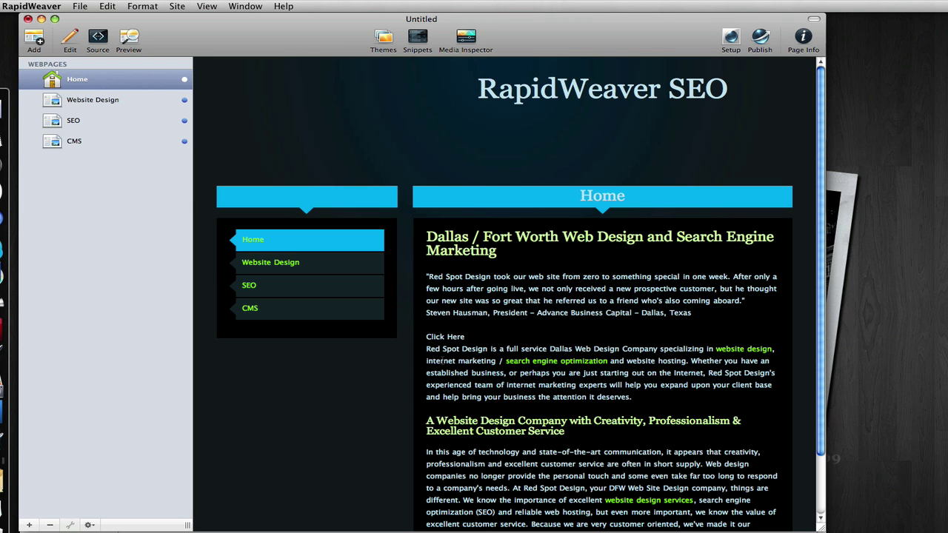
click(69, 41)
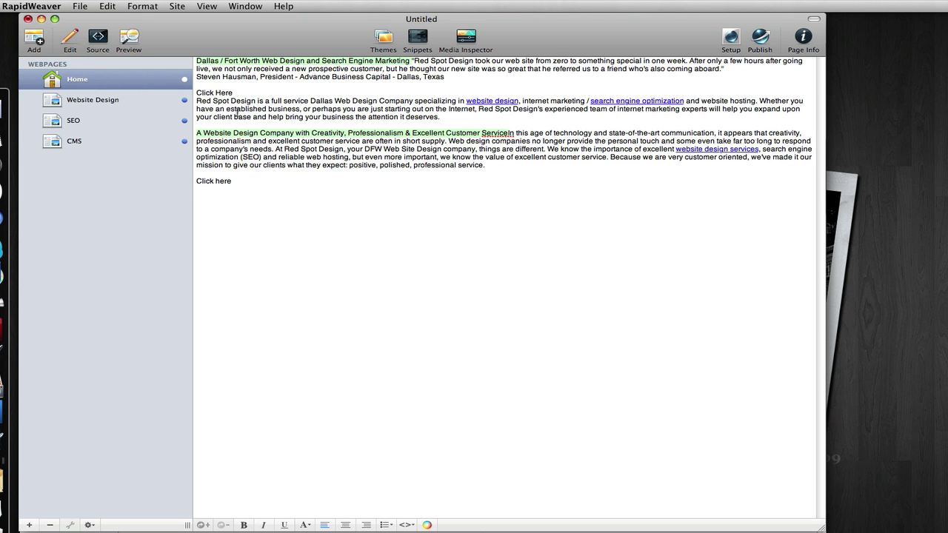
drag(226, 109, 301, 109)
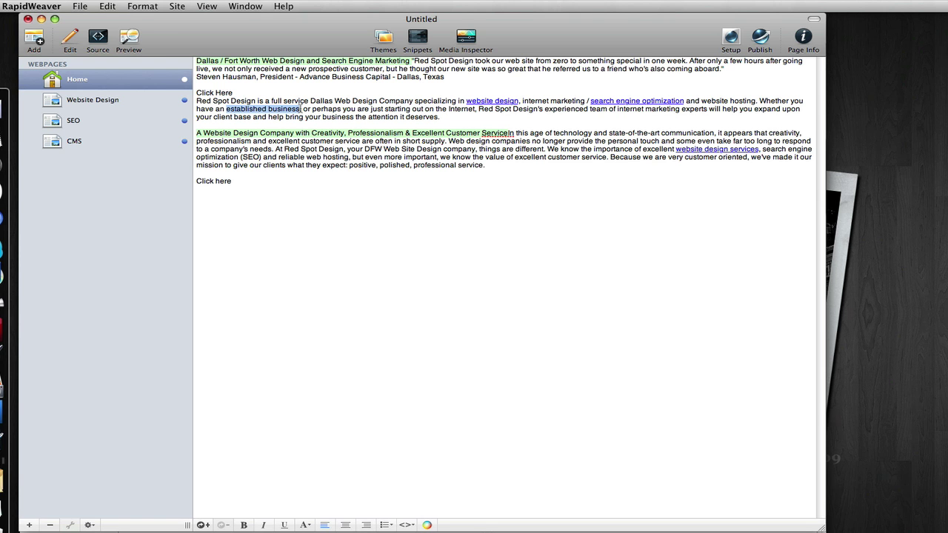
drag(301, 108, 300, 109)
drag(242, 181, 197, 184)
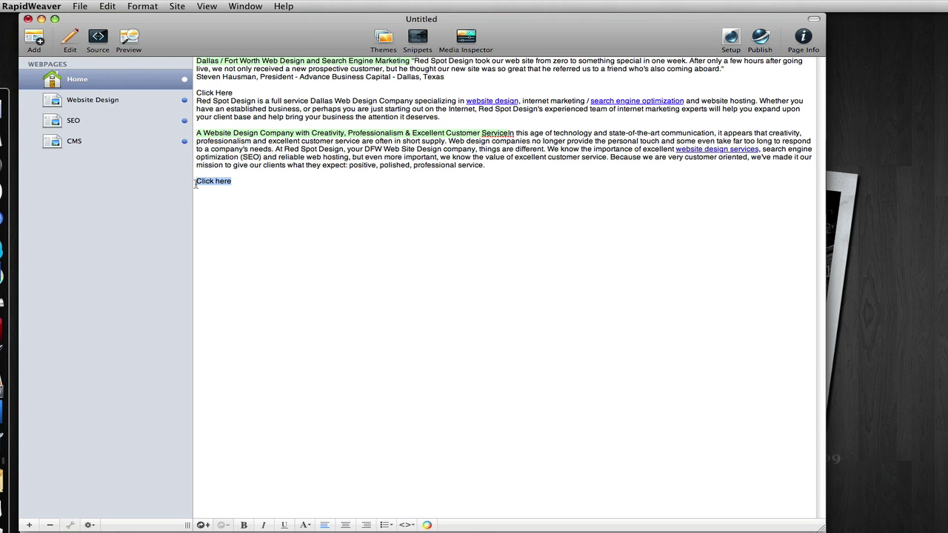